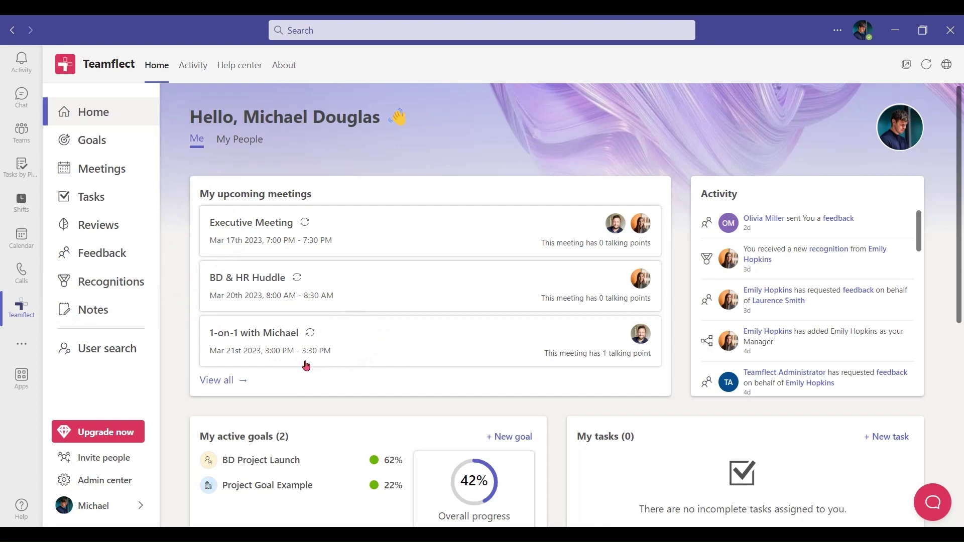
Step: Open the upcoming Mar 21st 2023 1-on-1 meeting, show all goals of the employee, and look through the page down to the activities
click(337, 346)
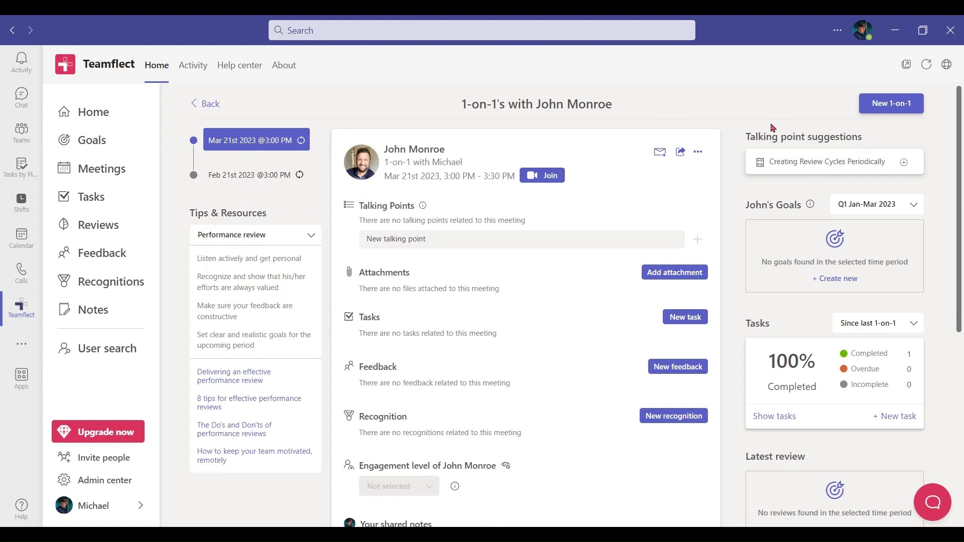
click(912, 207)
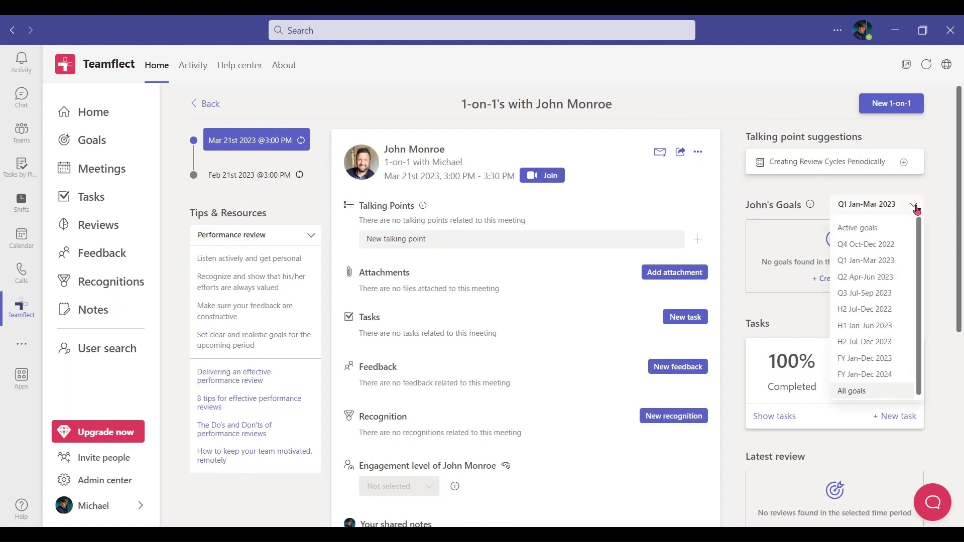
click(871, 394)
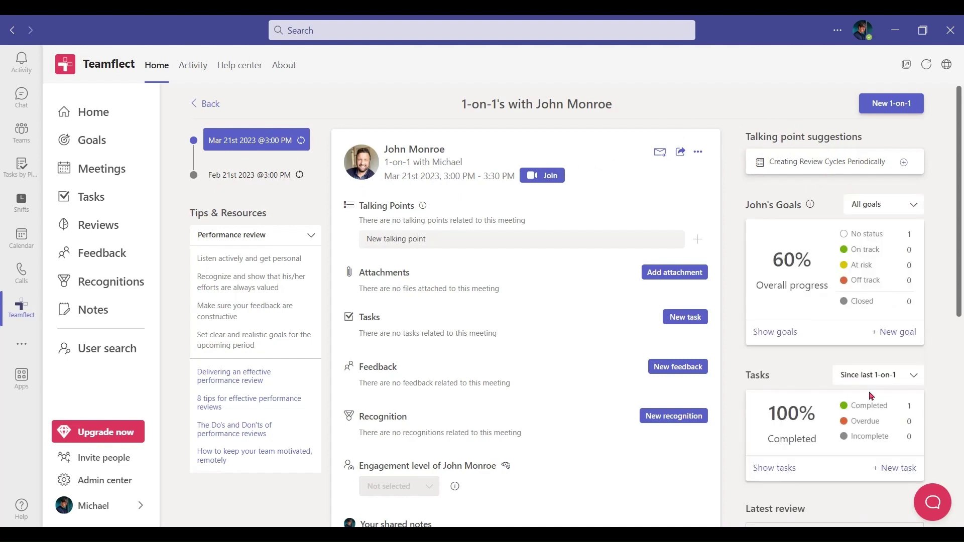
scroll(870, 396, down, 8)
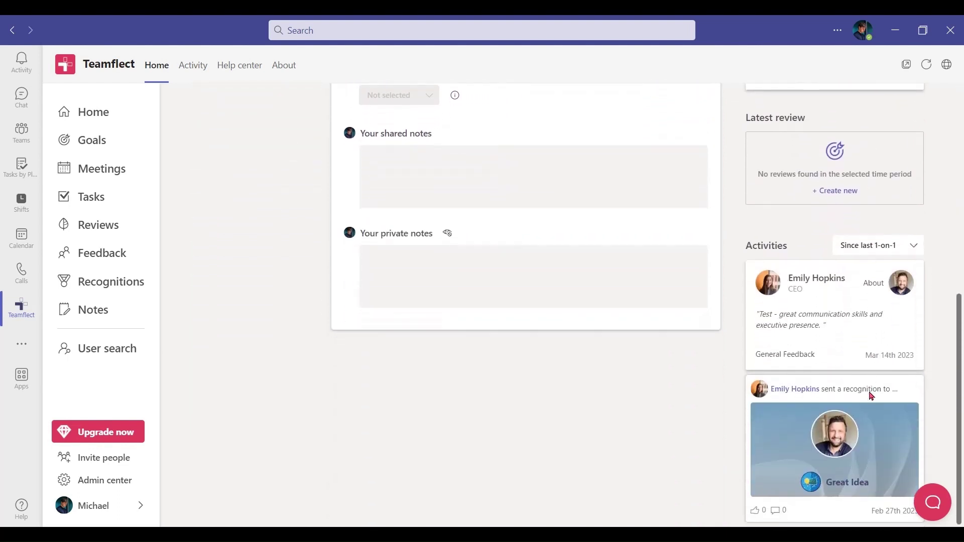
scroll(870, 396, up, 4)
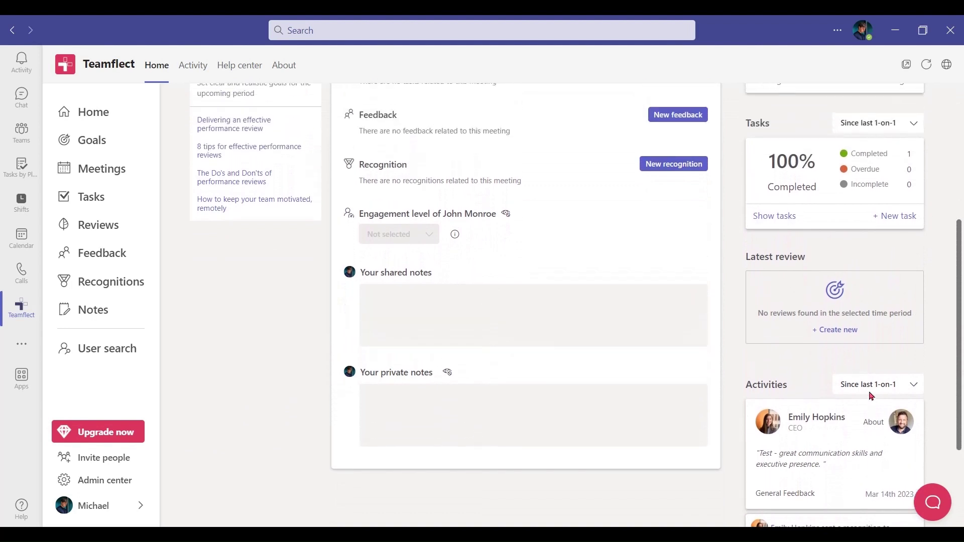
scroll(871, 396, up, 4)
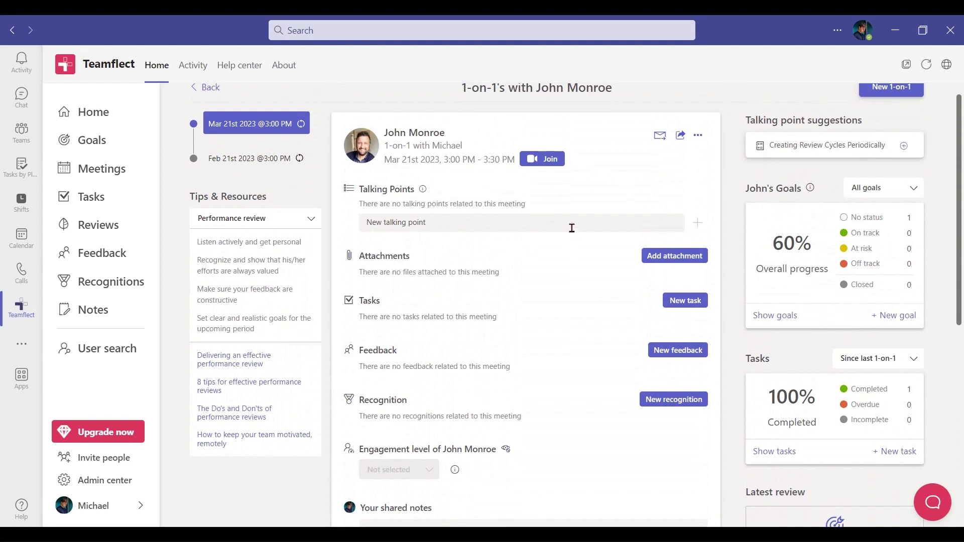
Step: Add the suggested talking point "Creating Review Cycles Periodically" and the shared note "Complete the expense submission and have it ready for the meeting."
click(903, 147)
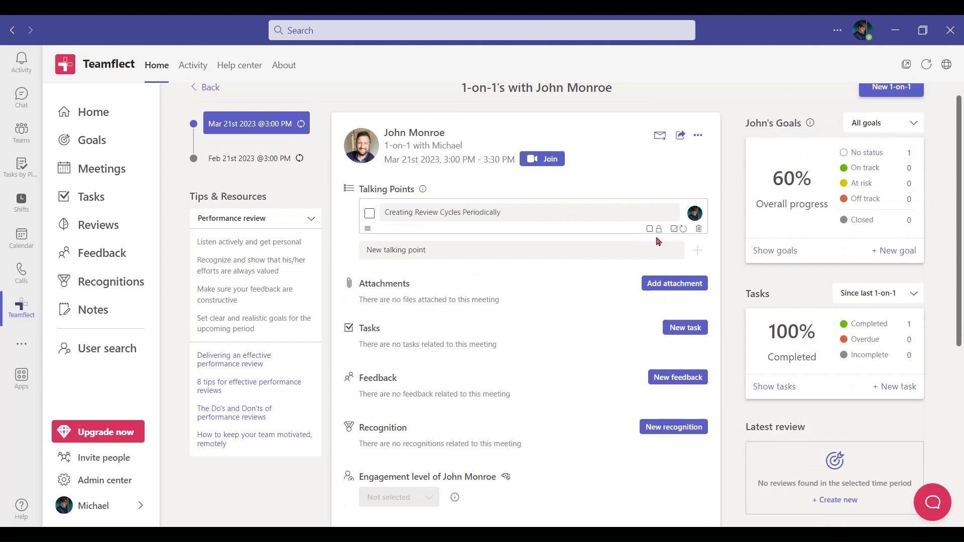
scroll(517, 343, down, 5)
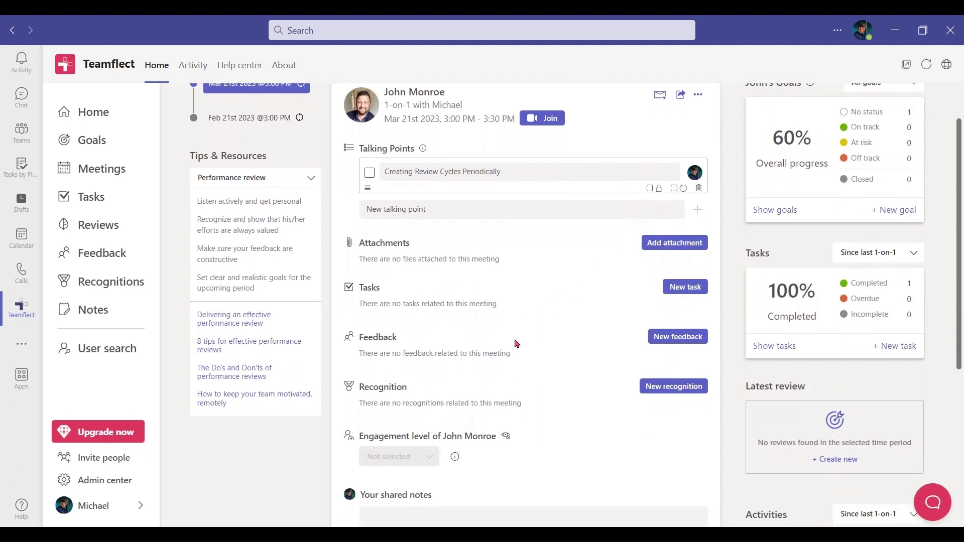
scroll(517, 343, down, 5)
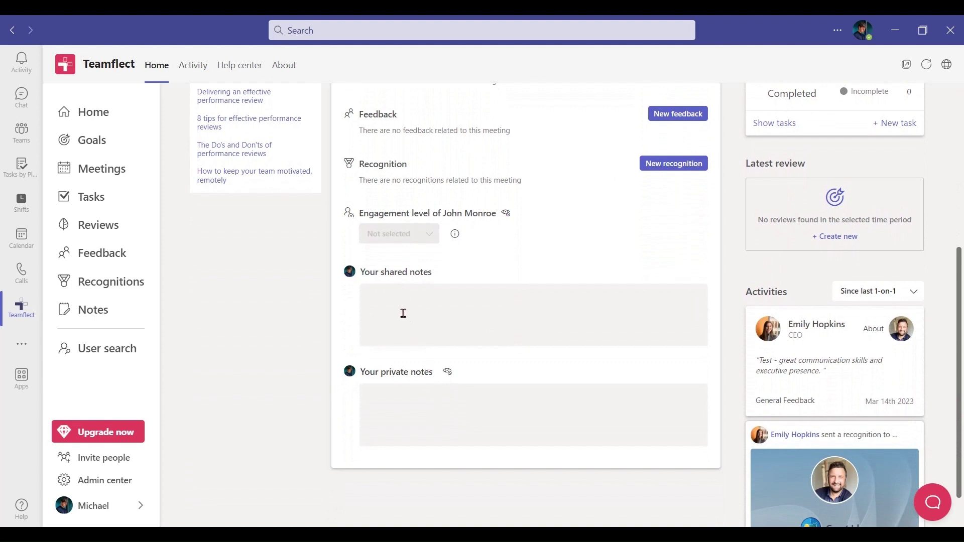
click(402, 308)
text(Complete the expense submission and have it ready for the meeting.)
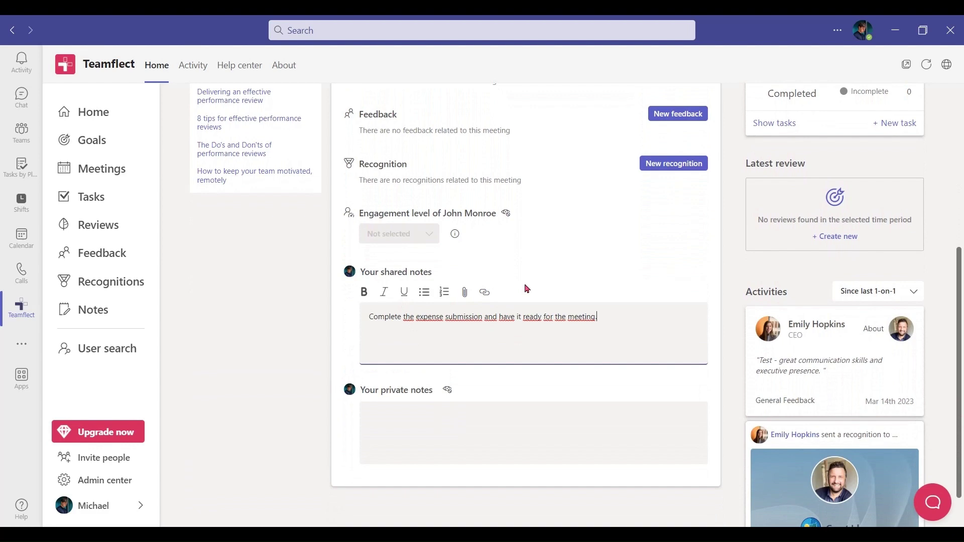
Step: Join the 1-on-1 call with the preset audio and video options and maximize the meeting window
scroll(526, 288, up, 10)
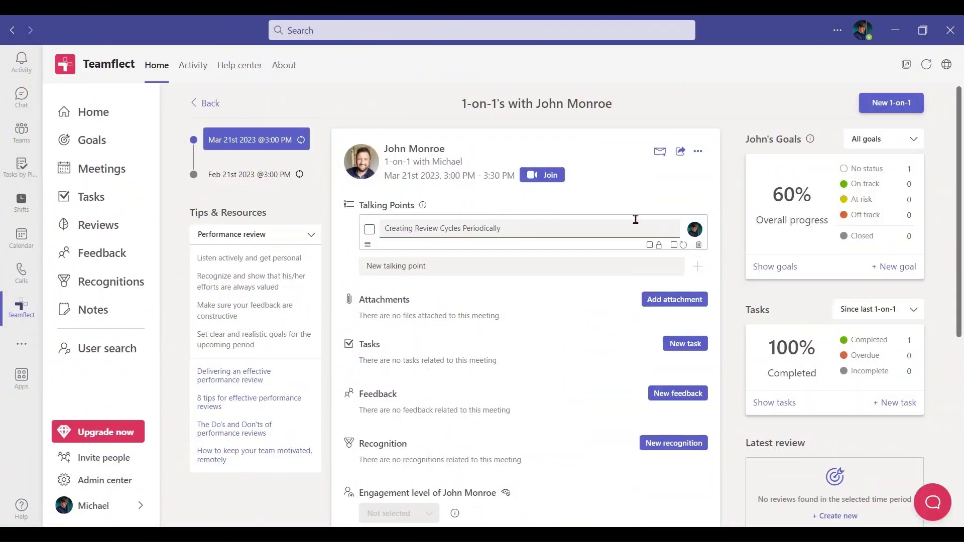
click(560, 180)
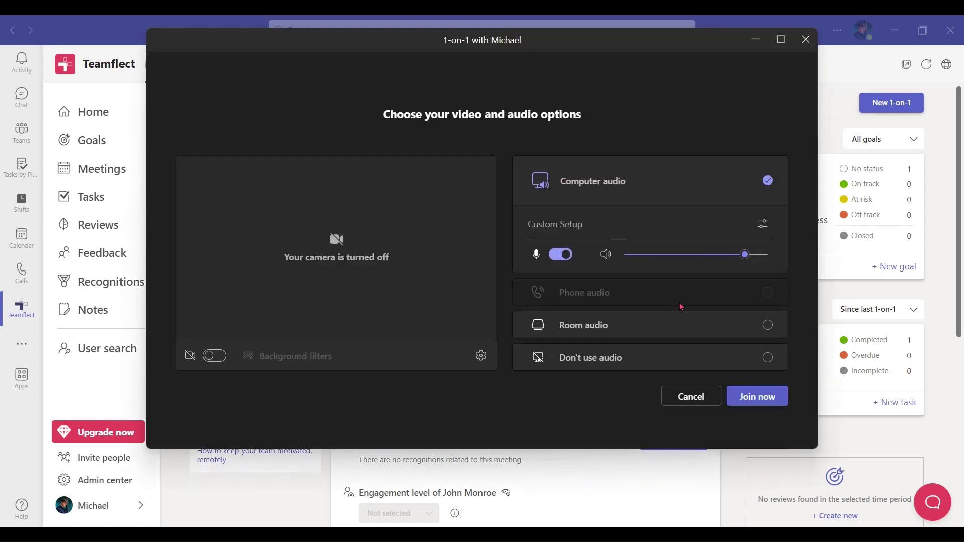
click(757, 396)
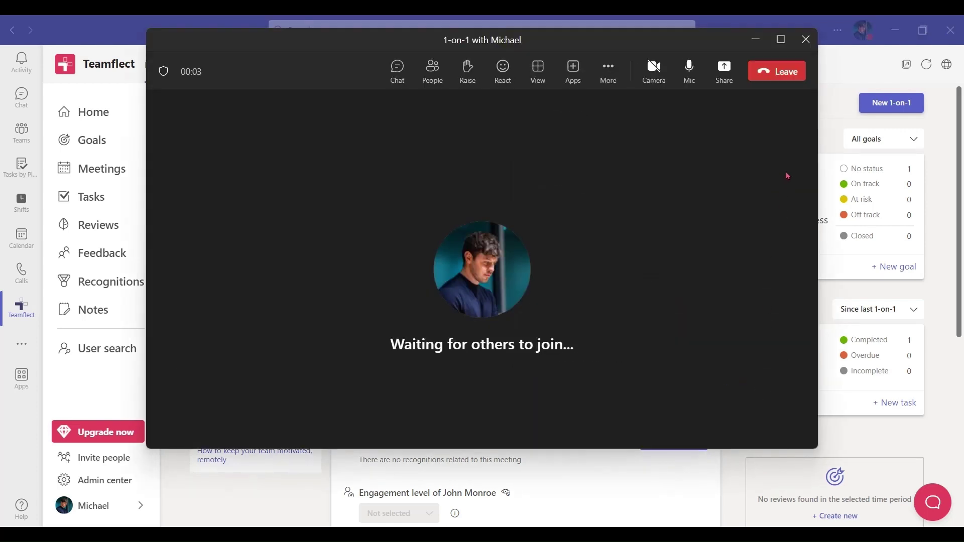
click(780, 39)
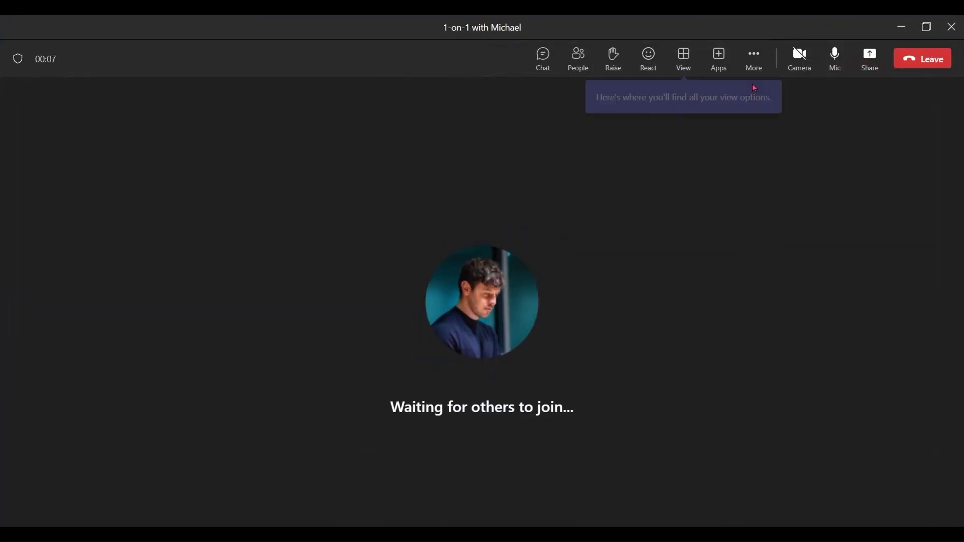
Step: Add the Teamflect app to the ongoing meeting and save its setup
click(719, 56)
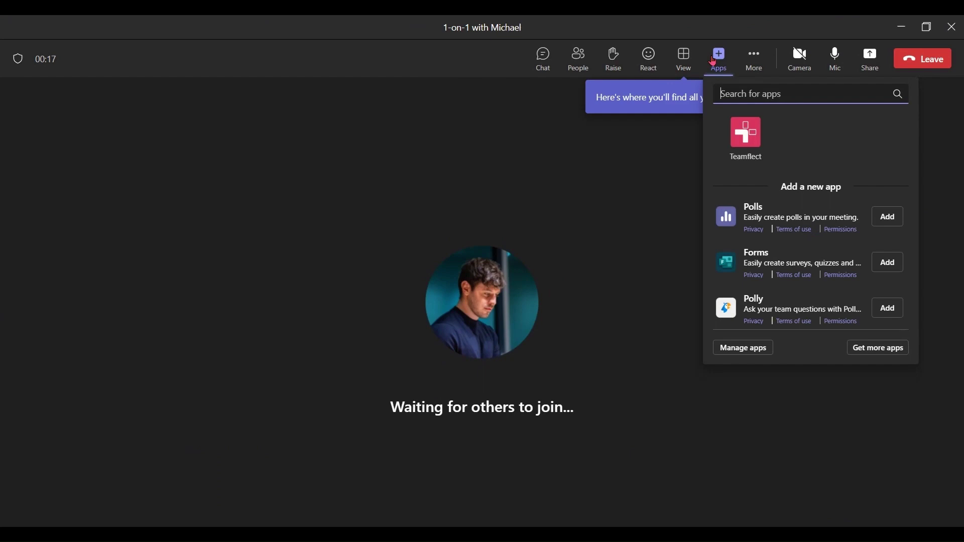
click(749, 137)
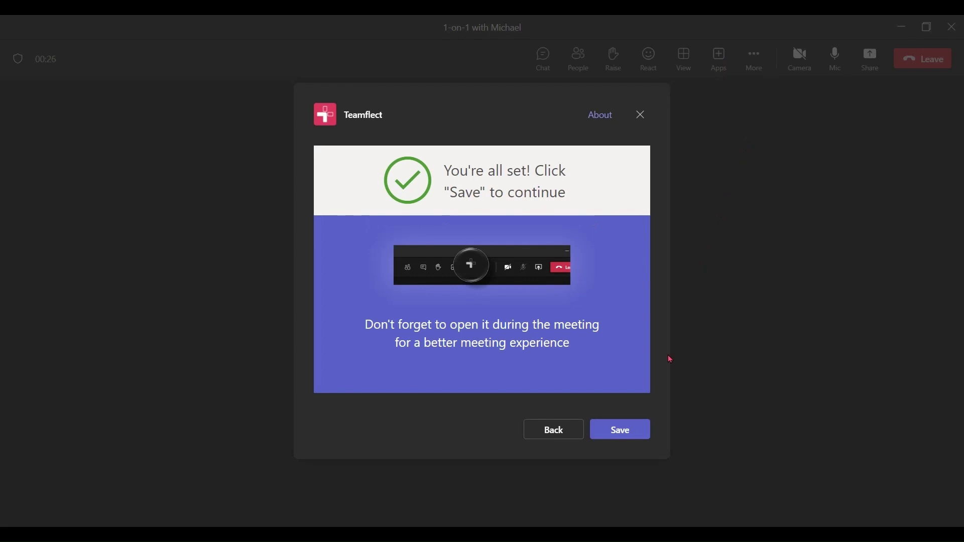
click(636, 439)
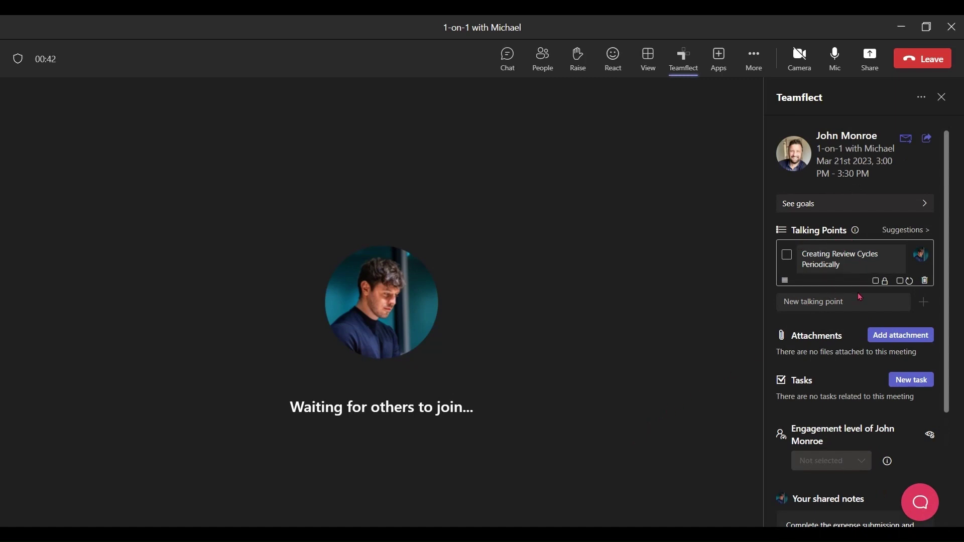
Step: Look through the meeting's talking points and notes in Teamflect, view all of the employee's goals, and return to the meeting overview
scroll(860, 297, down, 5)
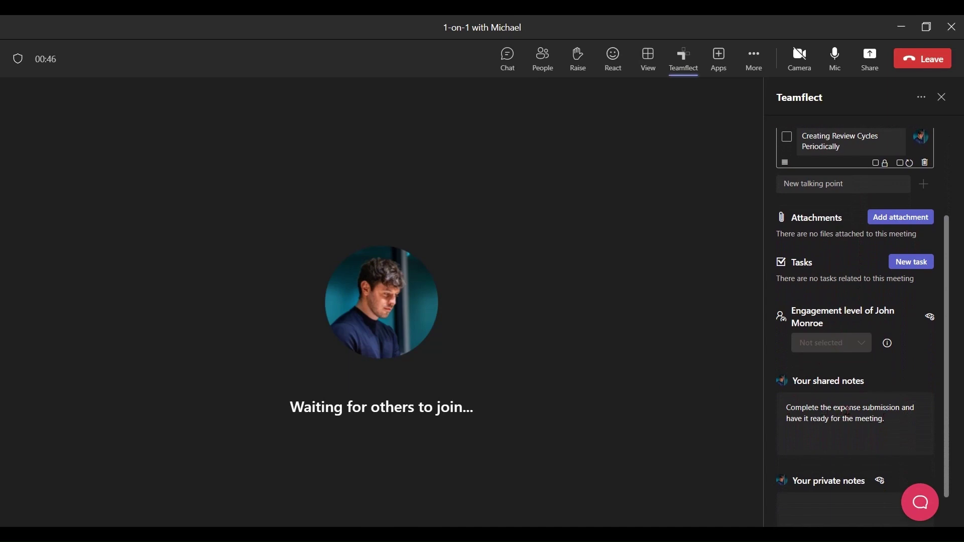
scroll(848, 410, up, 5)
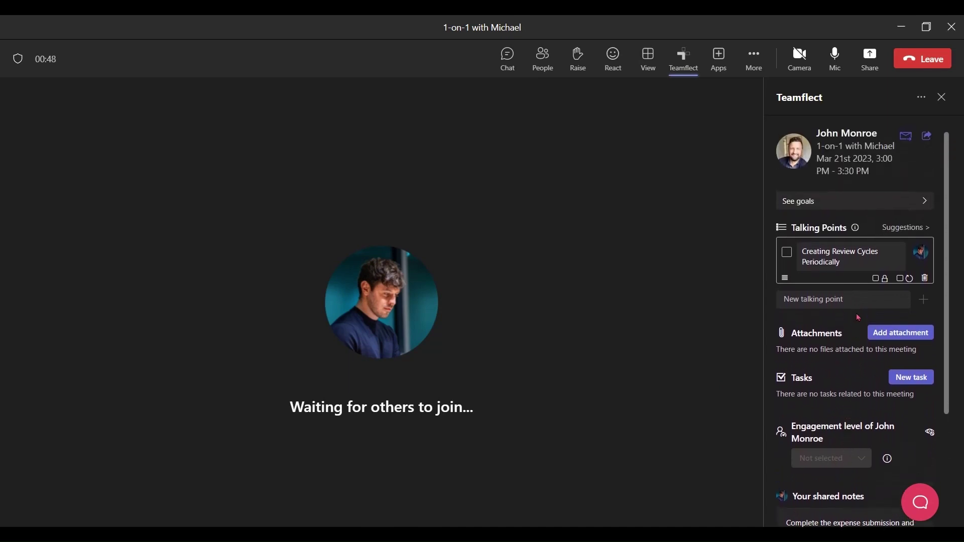
click(839, 205)
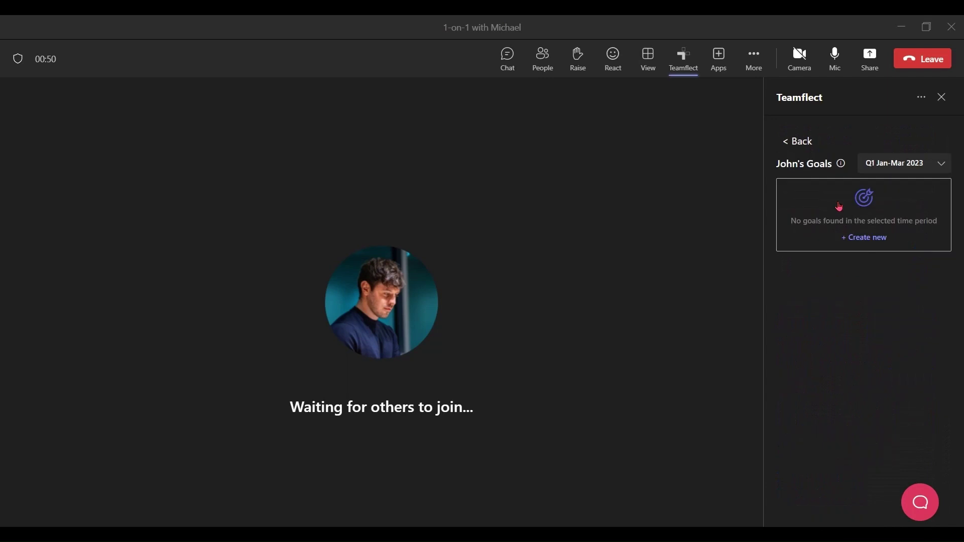
click(899, 172)
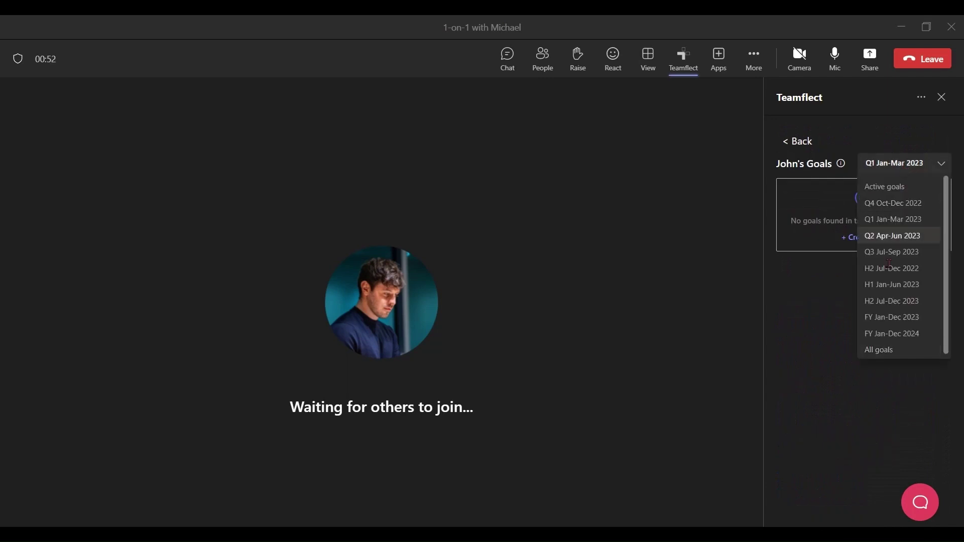
click(882, 350)
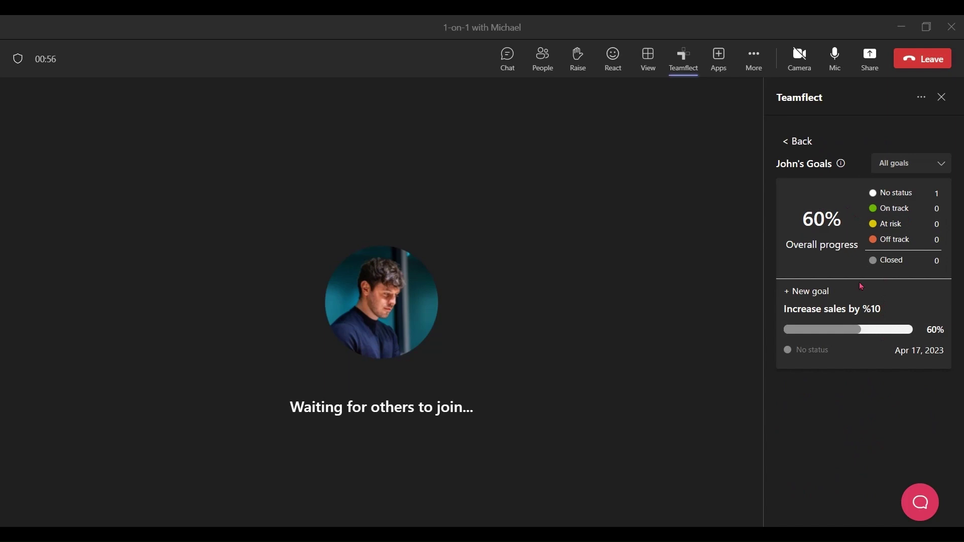
click(796, 143)
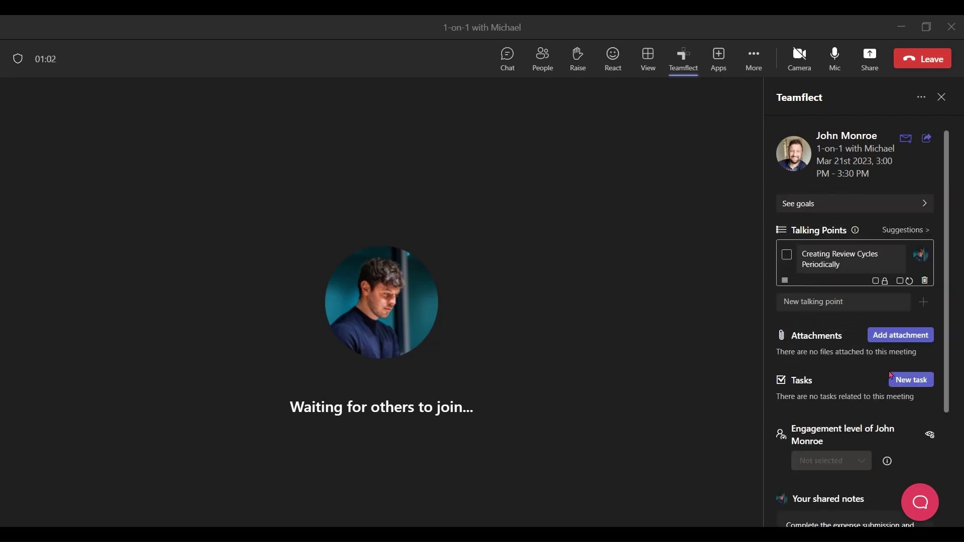
Step: Create a meeting task for the employee titled "Assist customers in finding products and completing purchases." with the due date Mar 24th 2023
click(902, 379)
scroll(903, 380, down, 3)
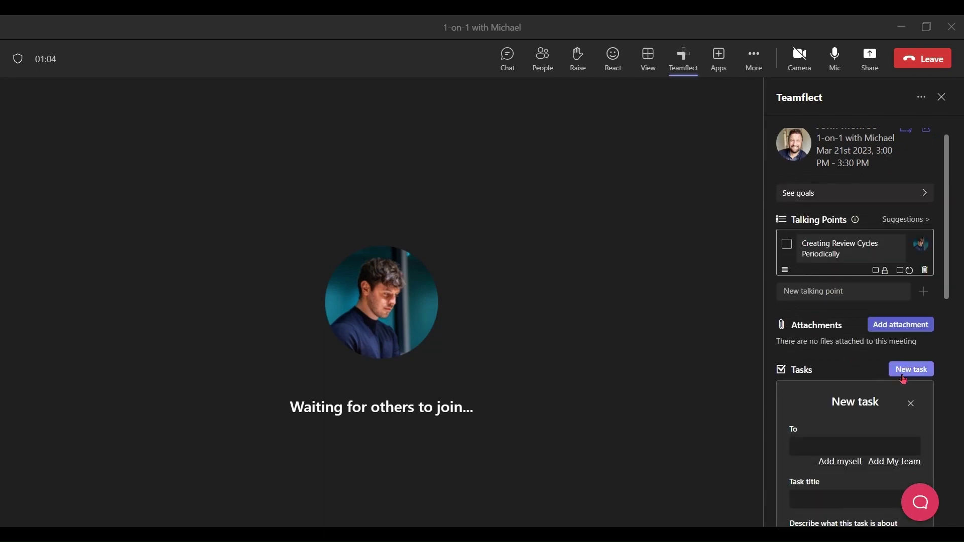
click(842, 324)
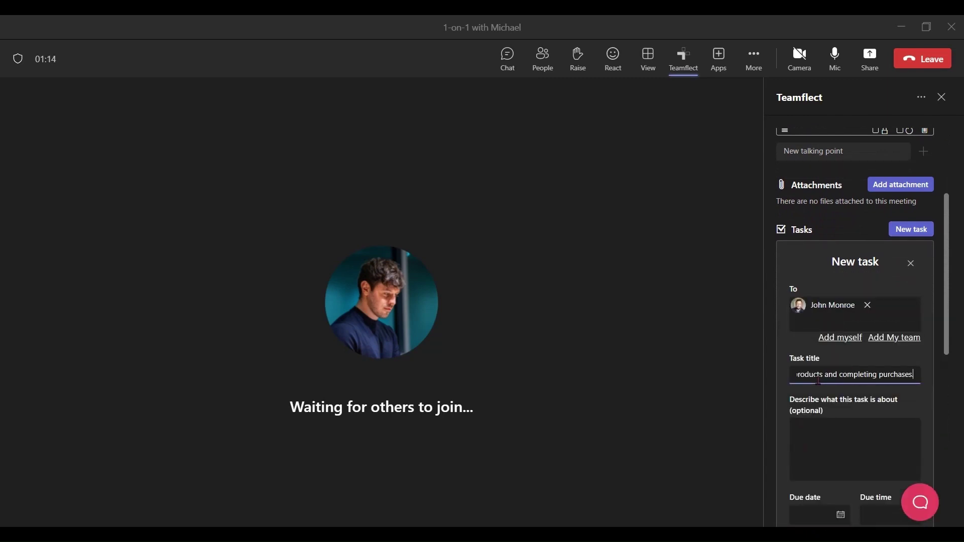
scroll(884, 419, down, 3)
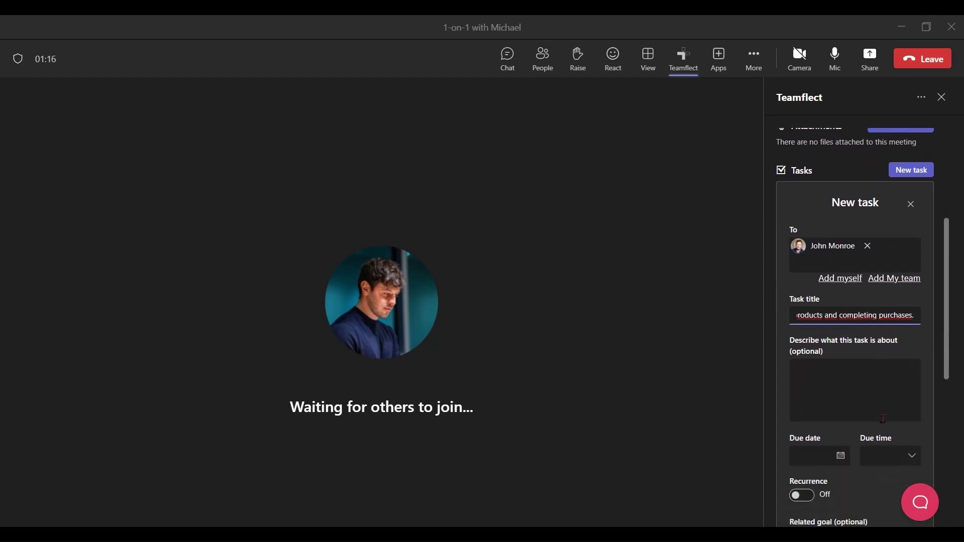
click(842, 379)
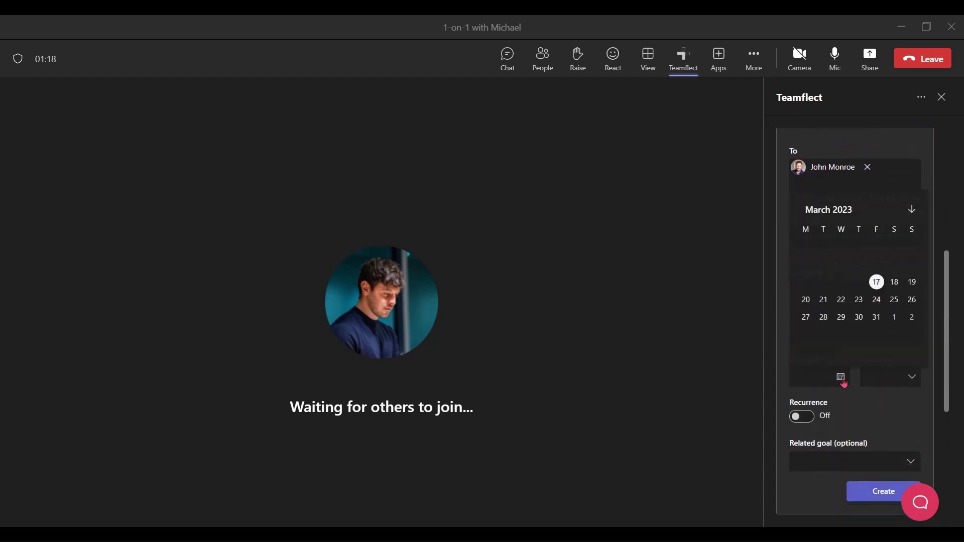
click(878, 301)
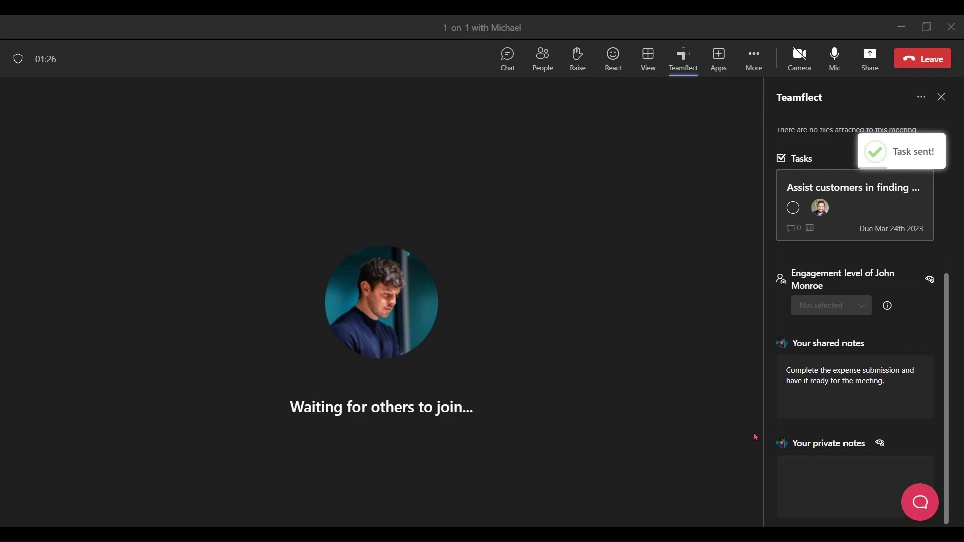
Step: Return to the 1-on-1 page outside the call, view the new customer assistance task's details, and close them
scroll(766, 417, up, 5)
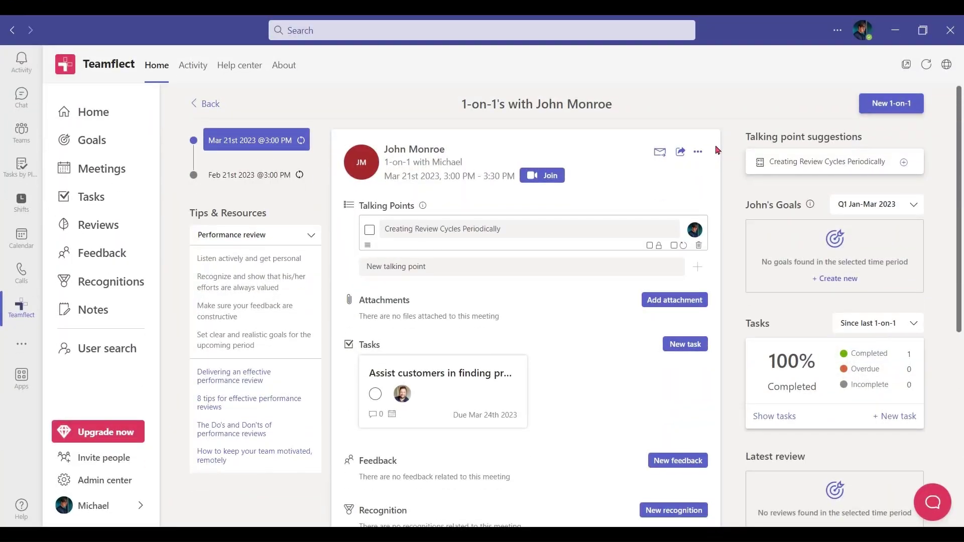
scroll(599, 311, down, 2)
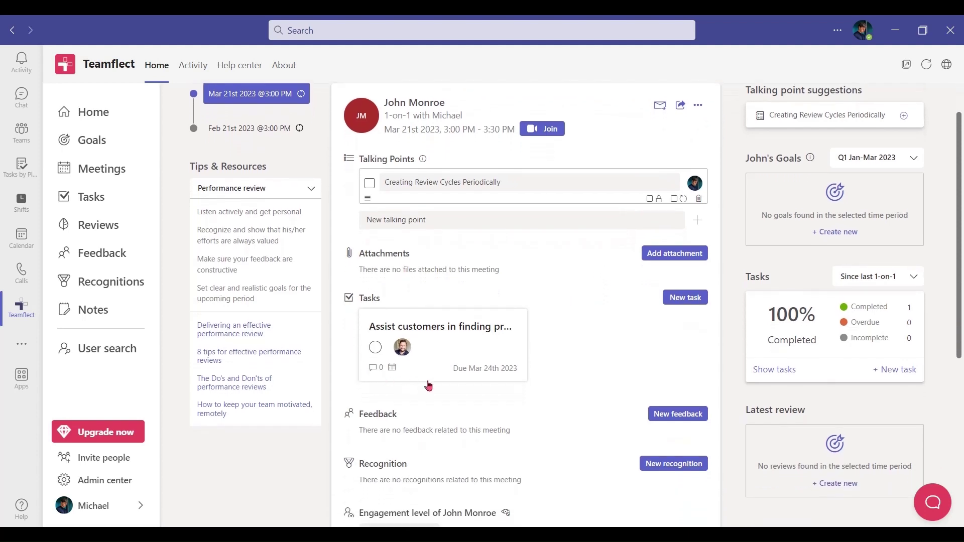
click(458, 359)
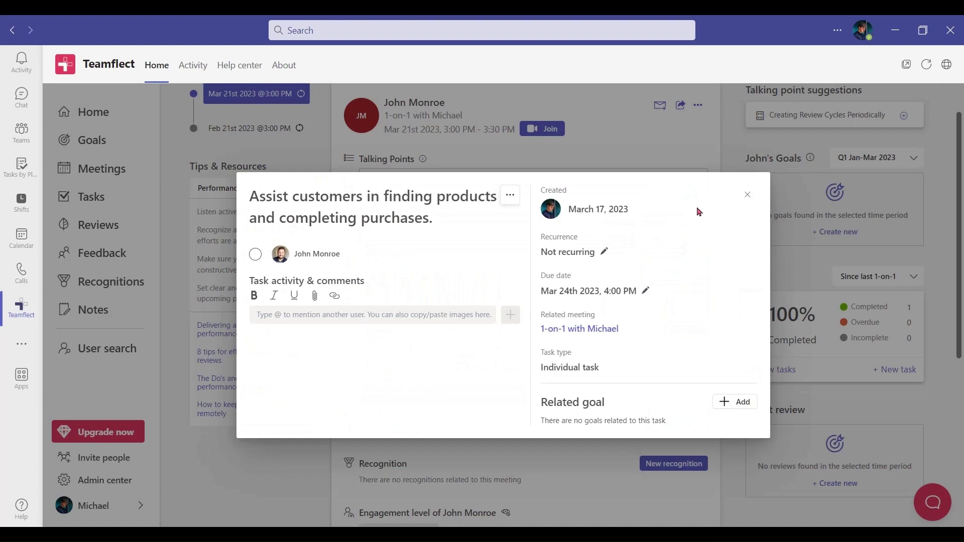
click(746, 195)
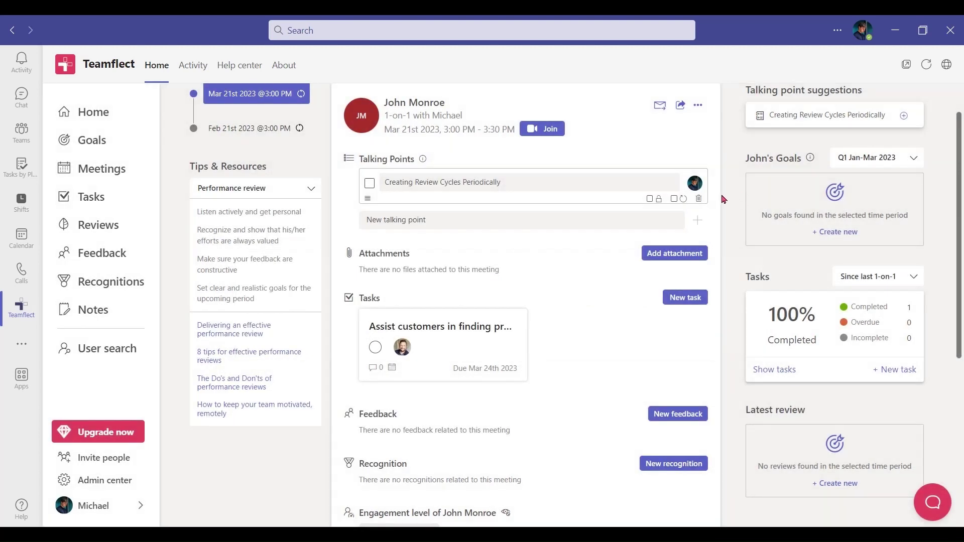
Step: View the recipient selection for the meeting summary email and close it without sending
scroll(723, 199, up, 2)
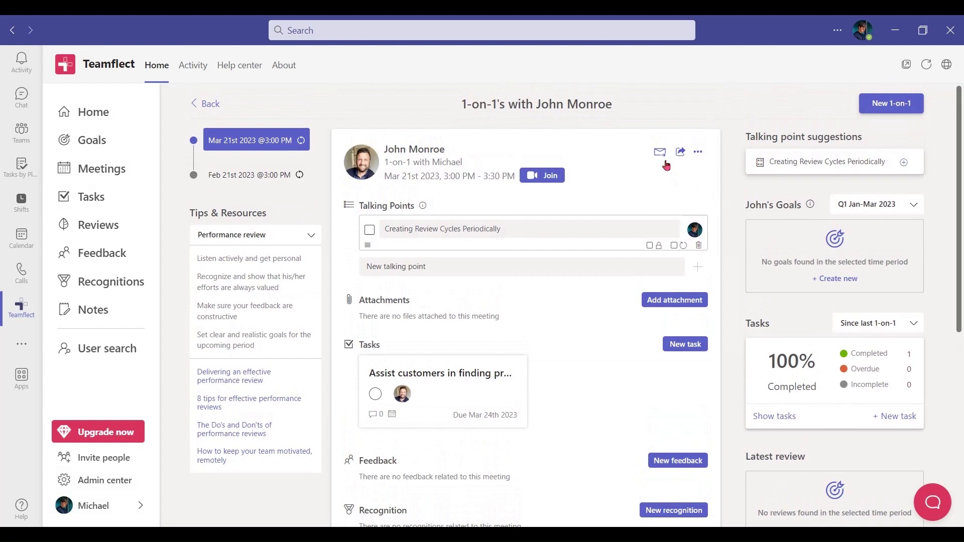
click(661, 153)
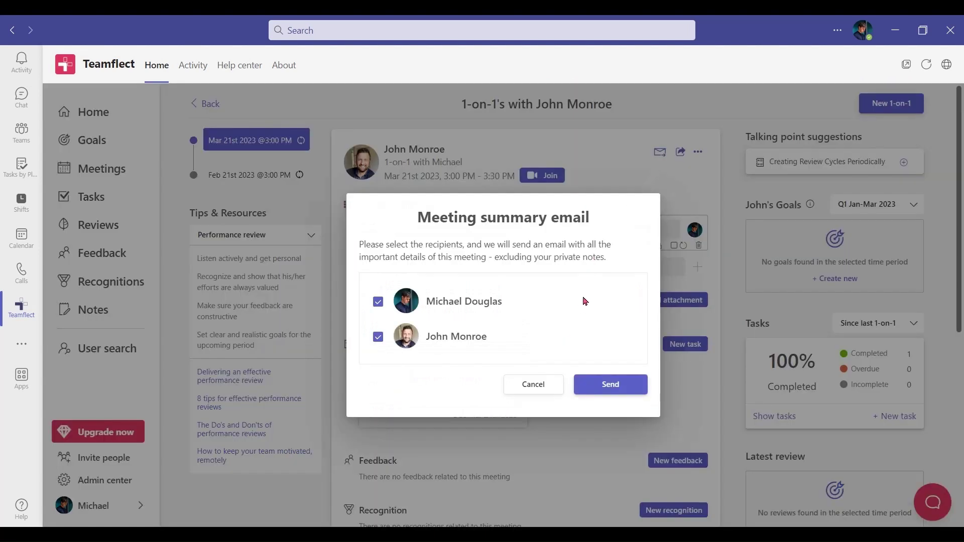
click(545, 383)
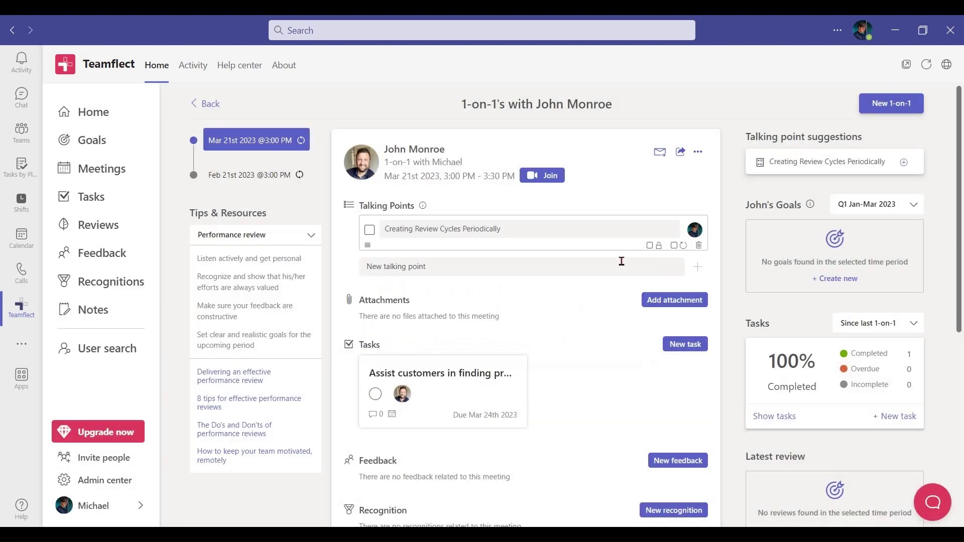